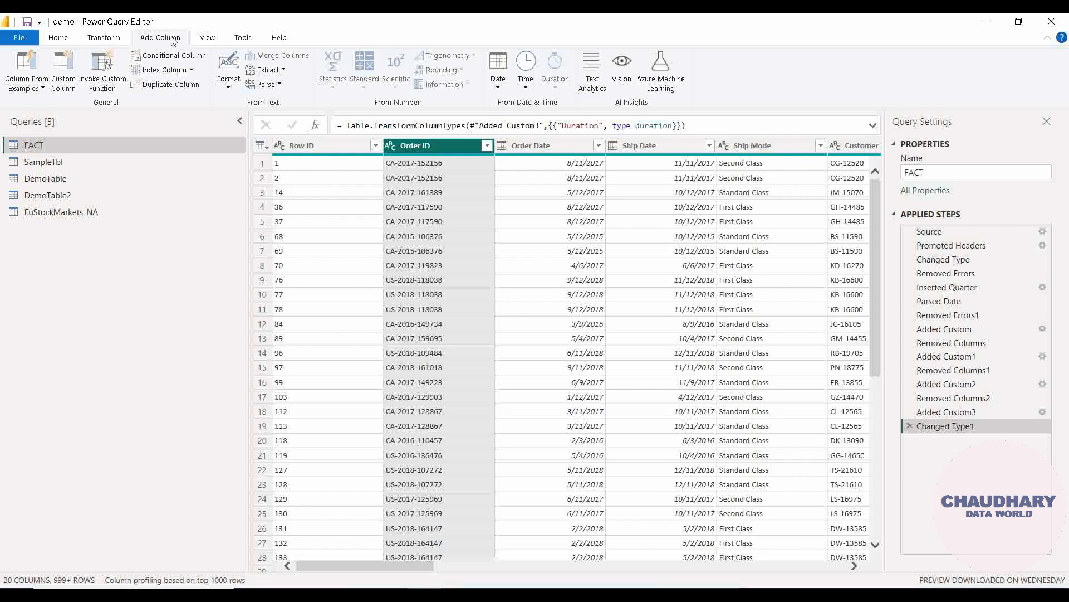
pyautogui.click(58, 42)
pyautogui.click(102, 40)
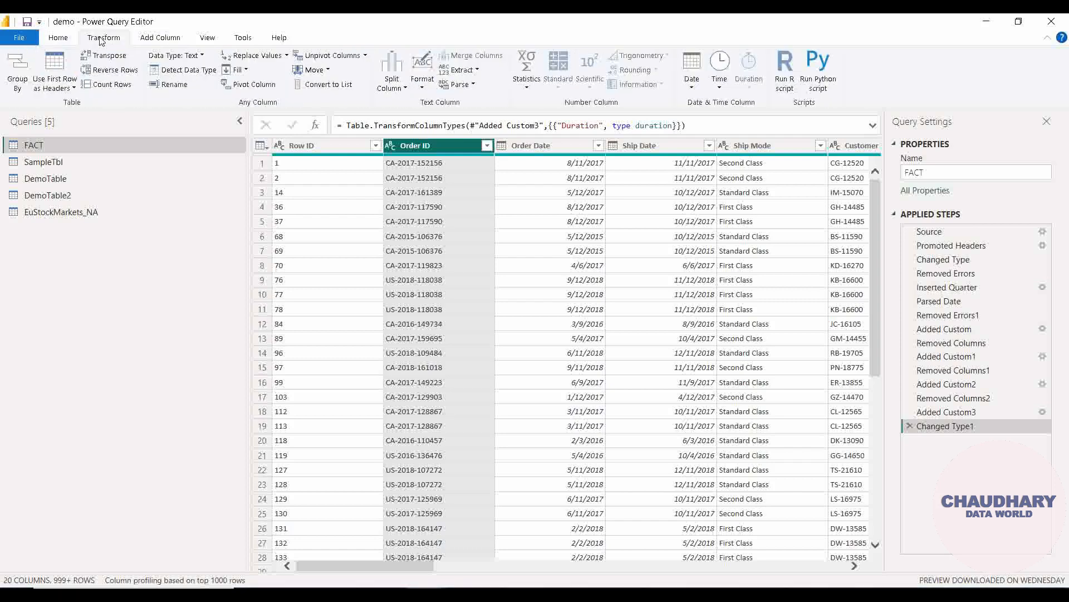
pyautogui.click(160, 39)
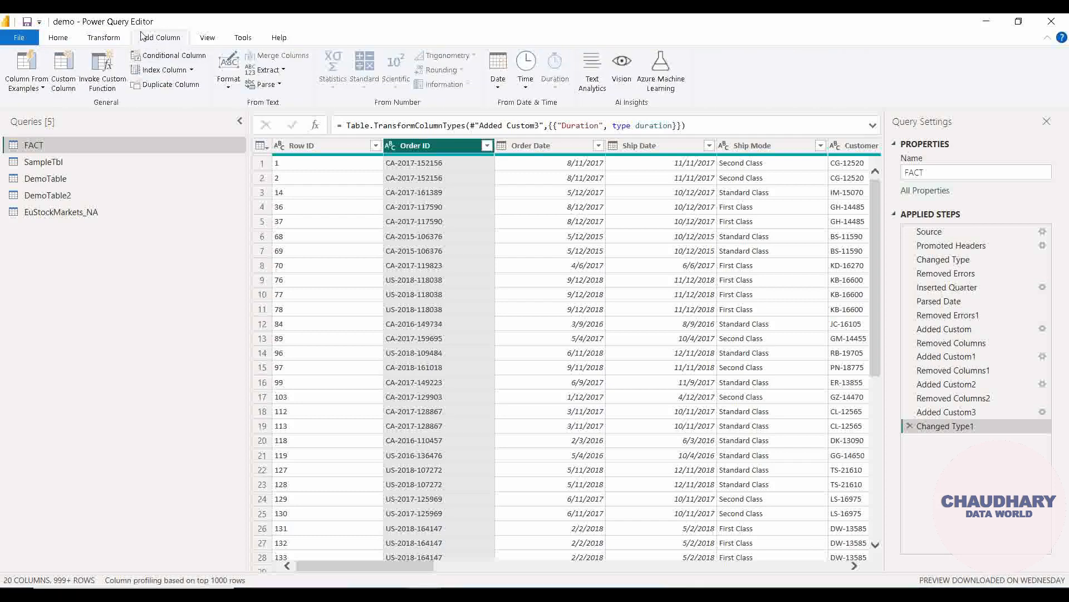
pyautogui.click(34, 89)
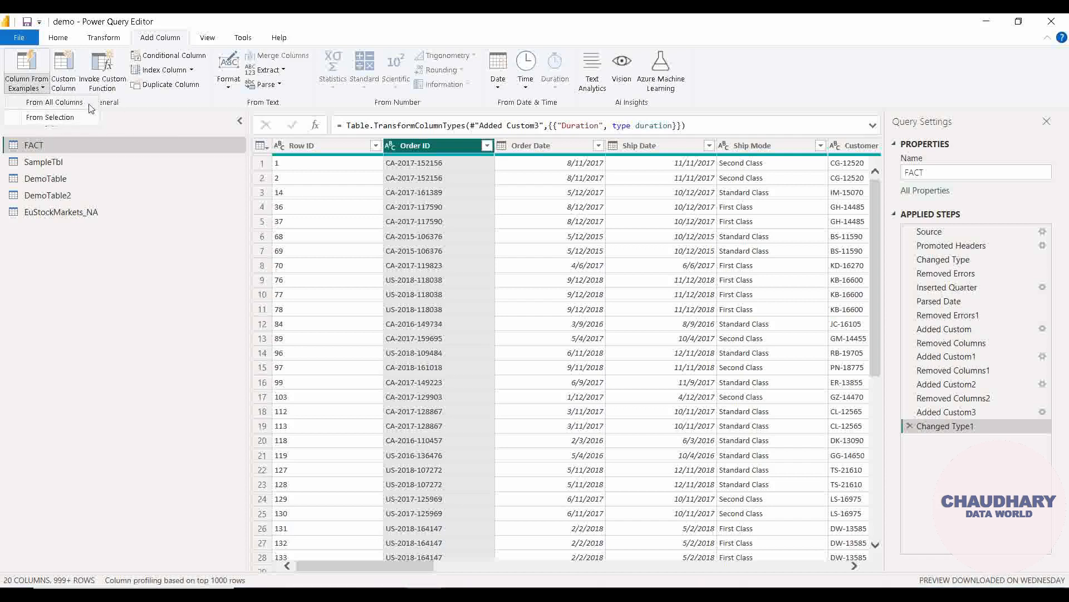
pyautogui.click(132, 120)
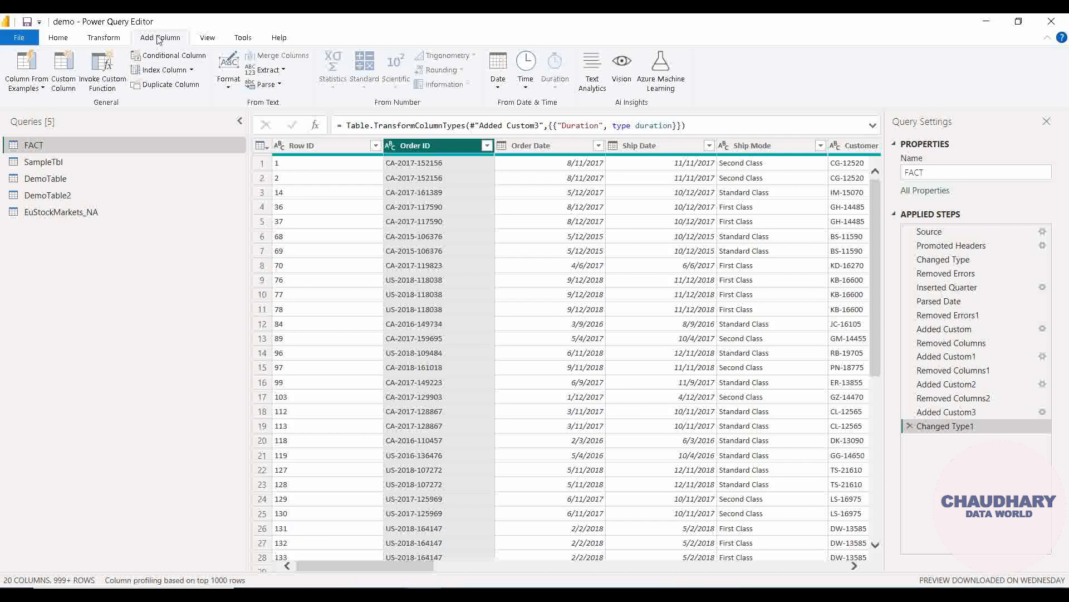
# Step: Start a new column from examples based on all columns of the FACT query
pyautogui.click(15, 91)
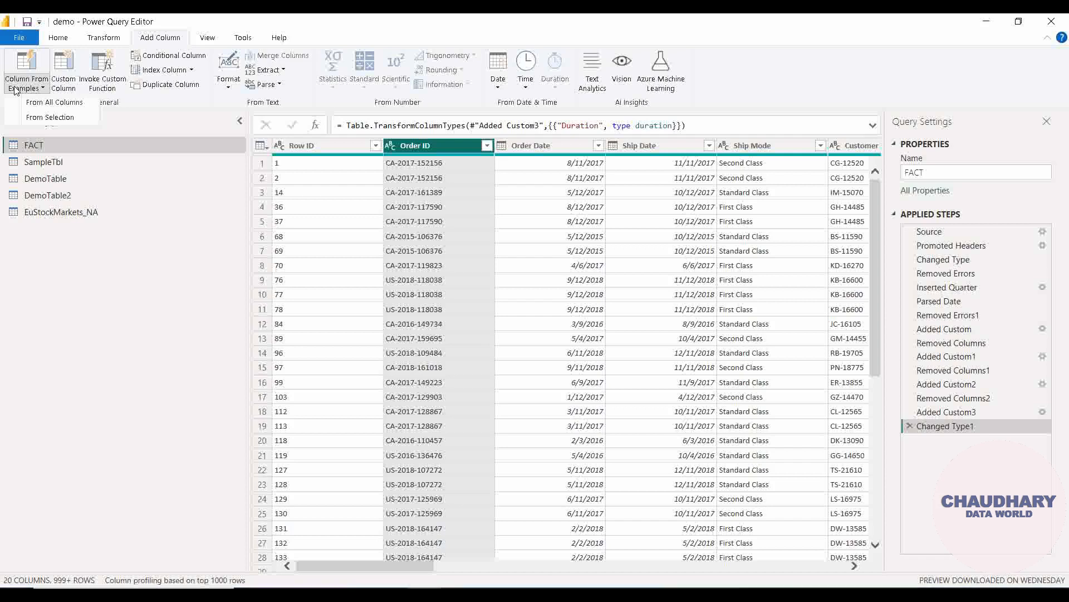
pyautogui.click(46, 103)
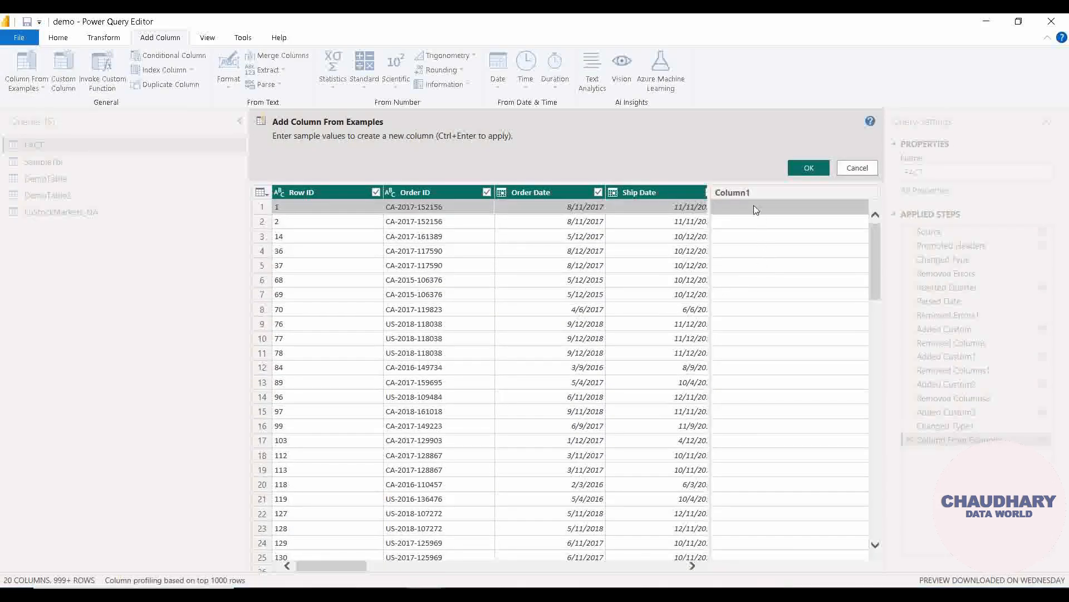
pyautogui.click(754, 205)
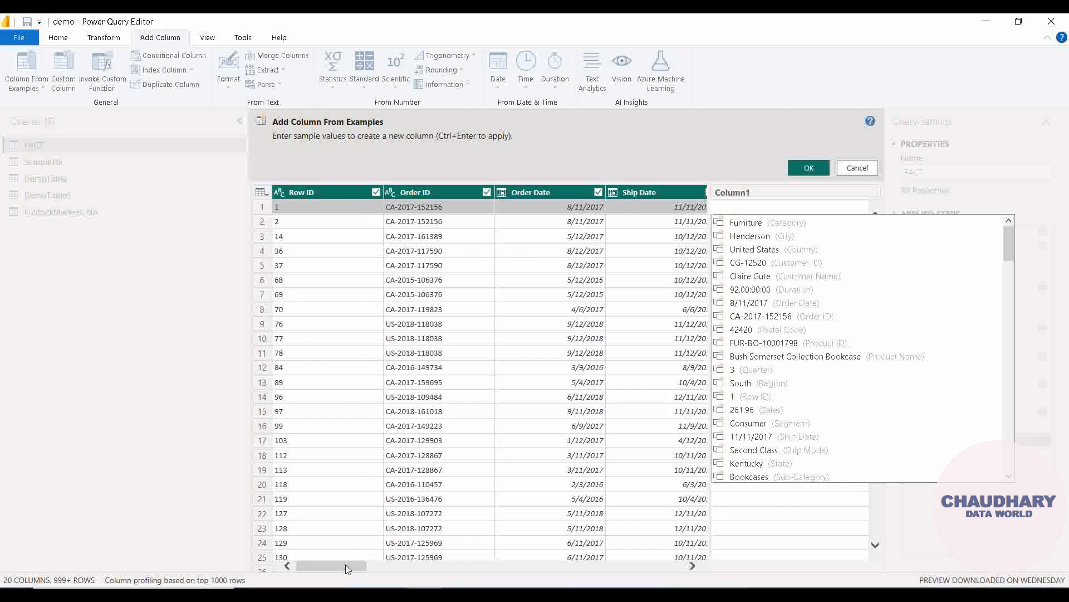
pyautogui.moveTo(343, 566); pyautogui.dragTo(396, 562)
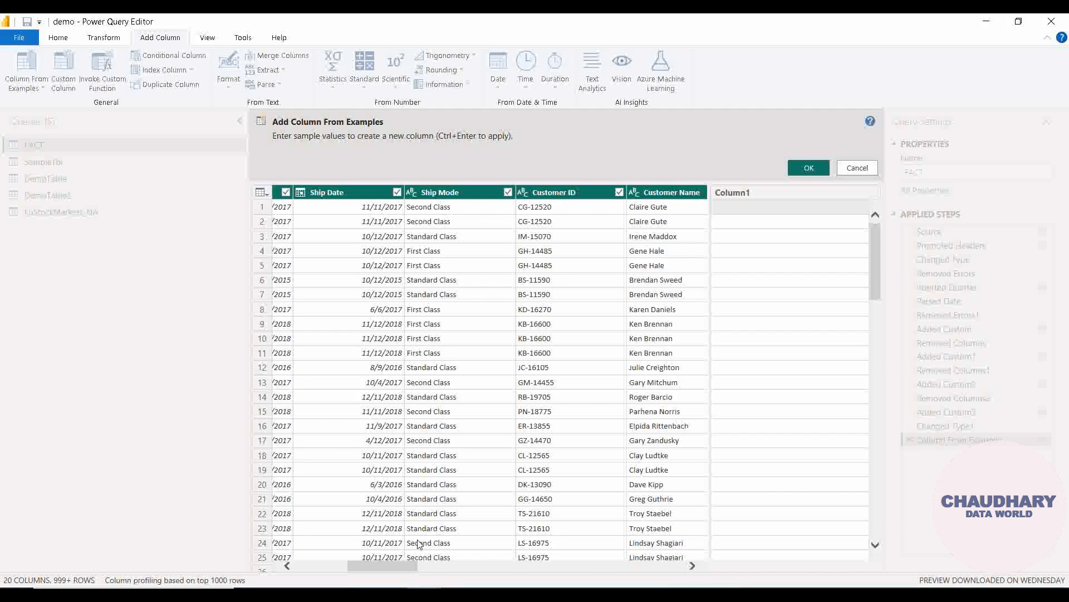
pyautogui.moveTo(409, 567); pyautogui.dragTo(356, 565)
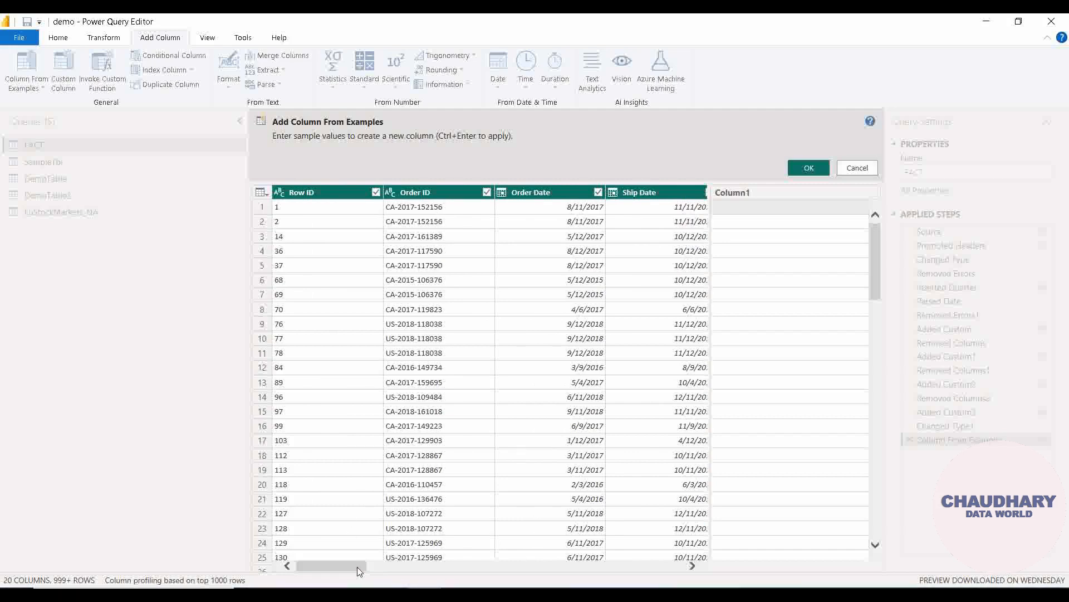
pyautogui.moveTo(358, 567); pyautogui.dragTo(375, 570)
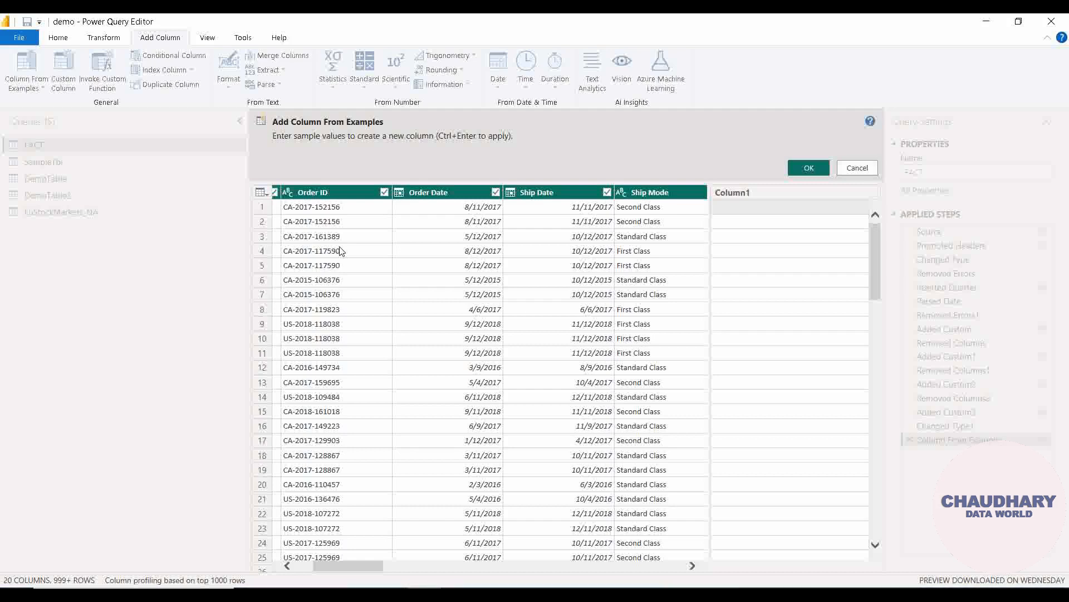
# Step: Enter a first-row example value made of the row's Order ID, an underscore and its Ship Mode, Second Class
pyautogui.click(781, 211)
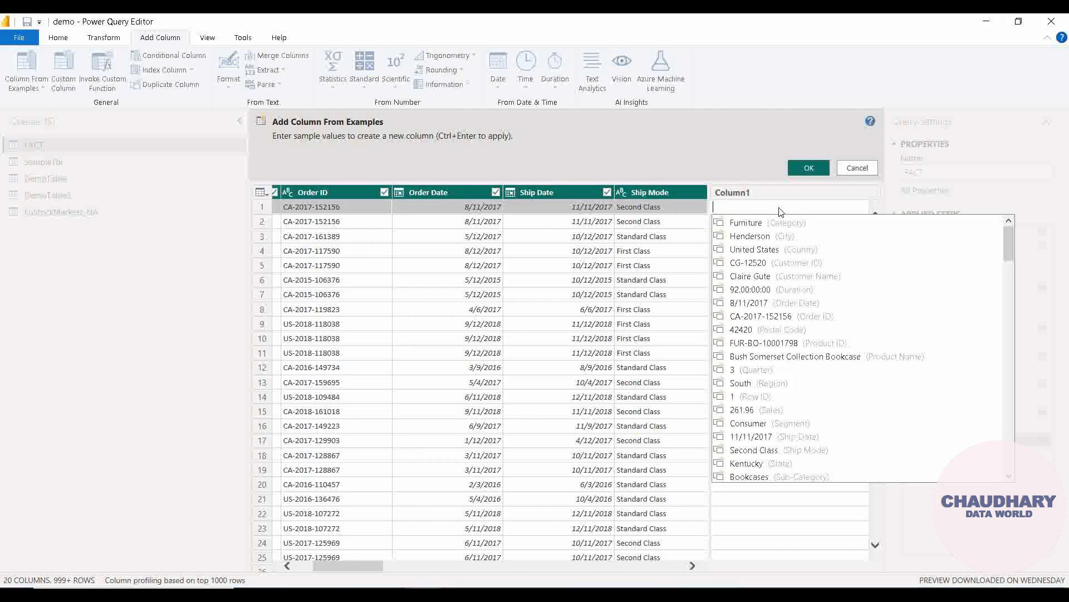
pyautogui.write('CA')
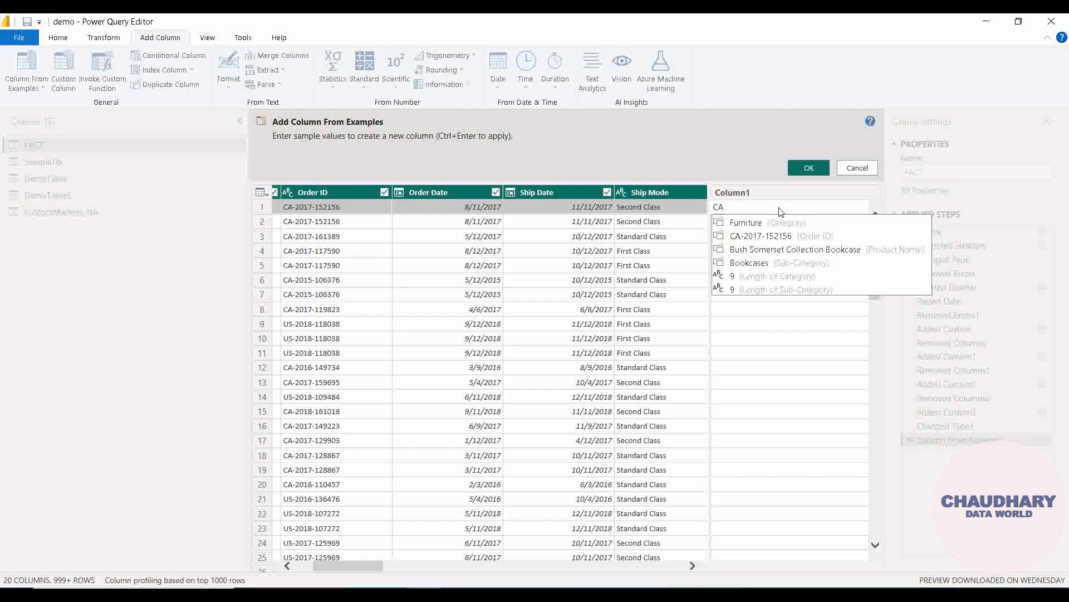
pyautogui.press('Down')
pyautogui.press('Down')
pyautogui.press('Return')
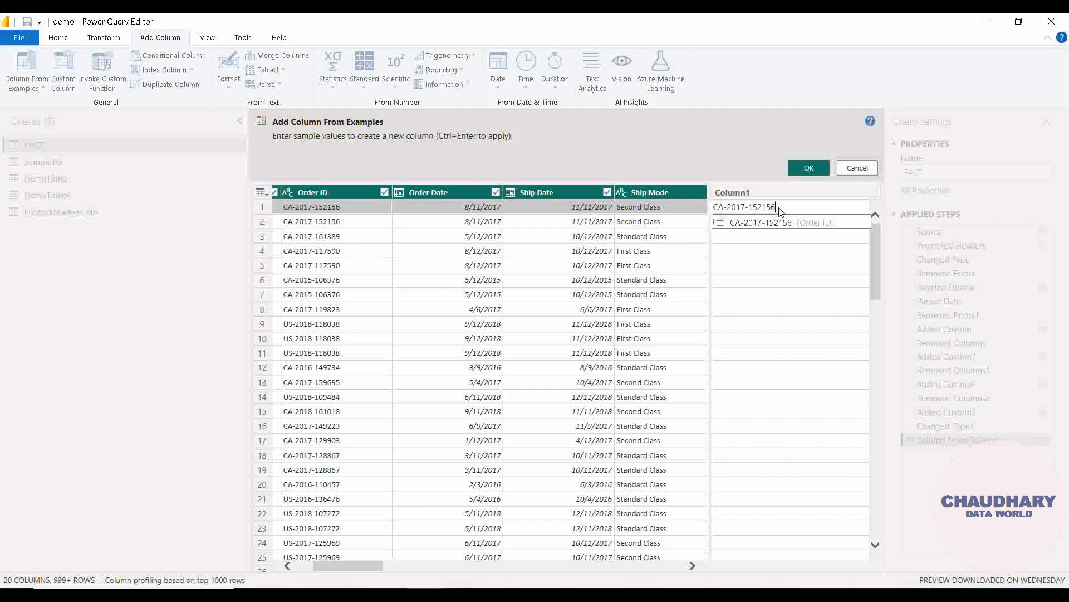
pyautogui.write('_Se')
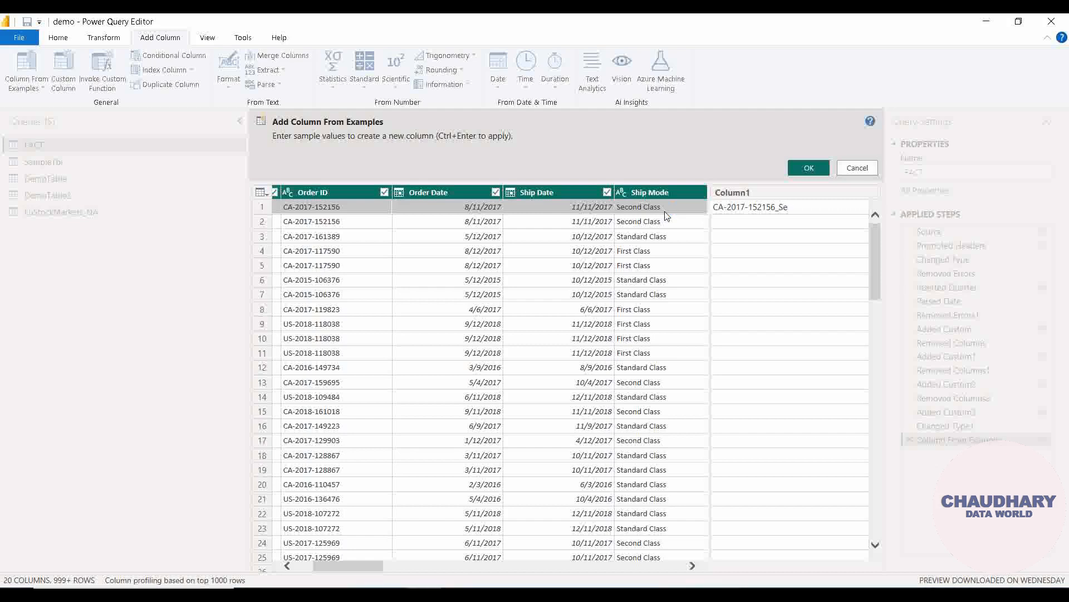
pyautogui.write('cond')
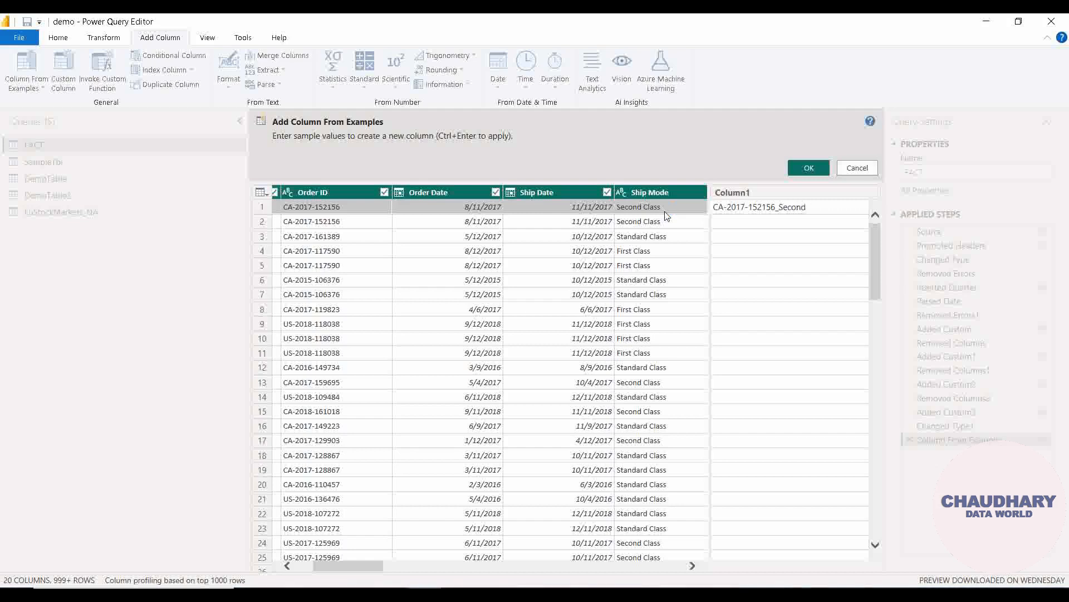
pyautogui.write(' Class')
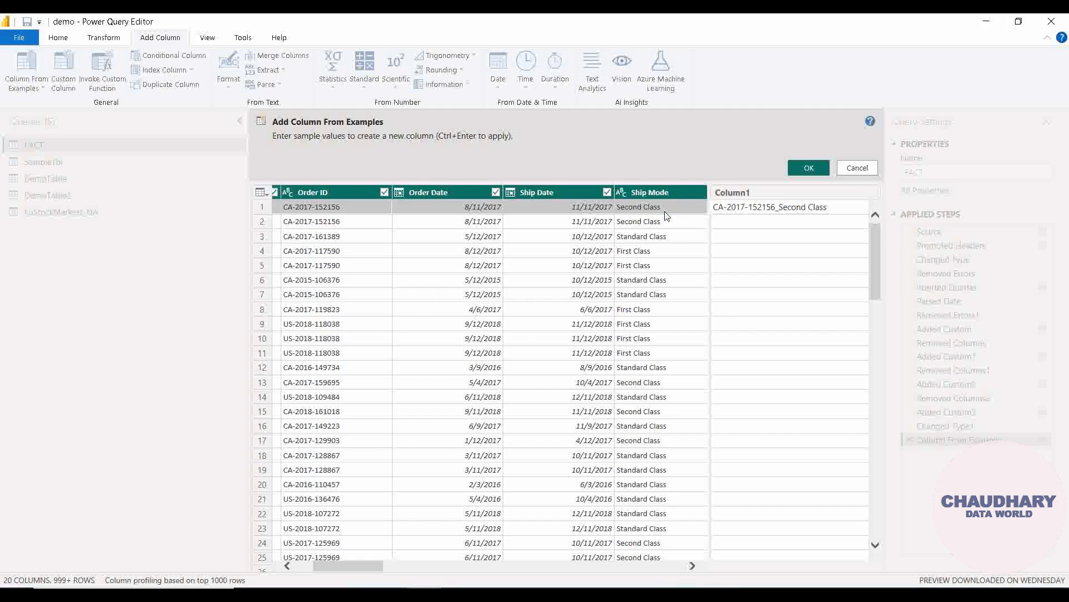
pyautogui.press('Return')
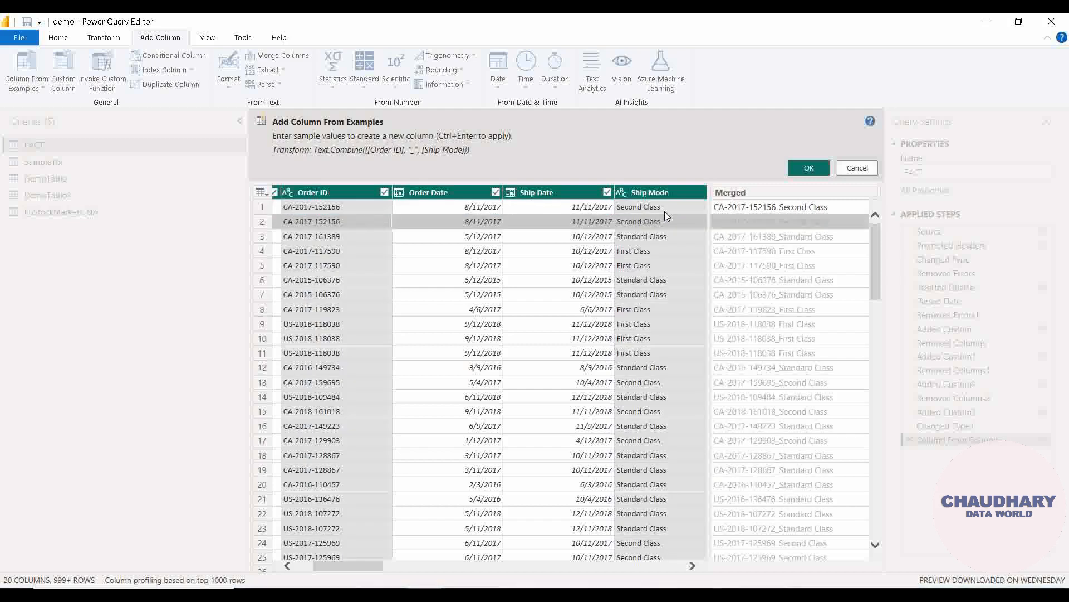
# Step: Name the example-based column CustomAllColumn and add it to the FACT table
pyautogui.doubleClick(771, 195)
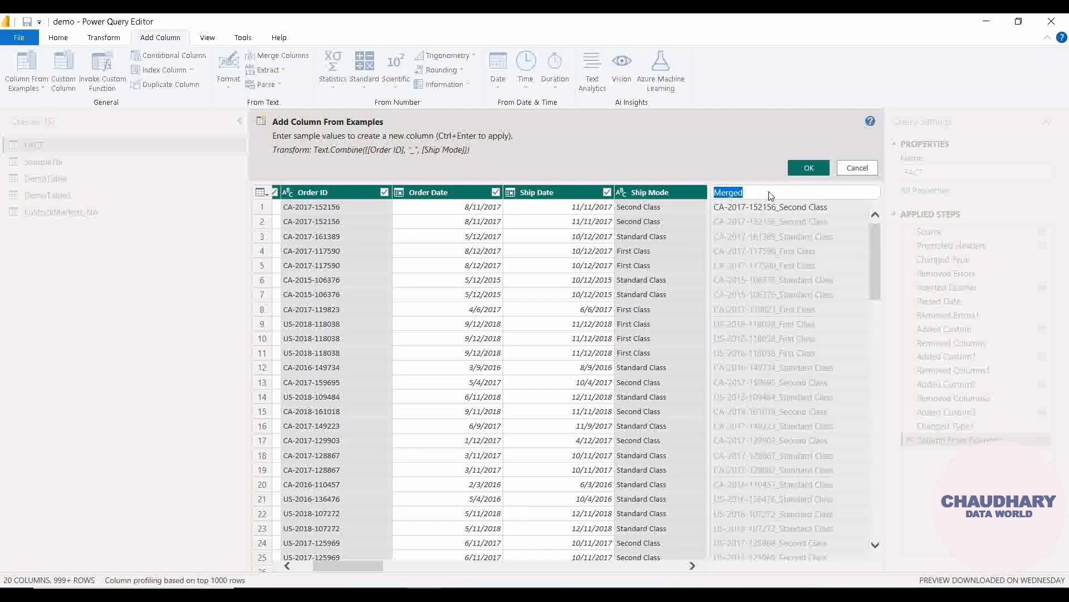
pyautogui.write('CustomeA')
pyautogui.press('BackSpace')
pyautogui.write('llColumn')
pyautogui.press('Left')
pyautogui.press('Left')
pyautogui.press('Left')
pyautogui.press('Left')
pyautogui.press('Left')
pyautogui.press('BackSpace')
pyautogui.press('Return')
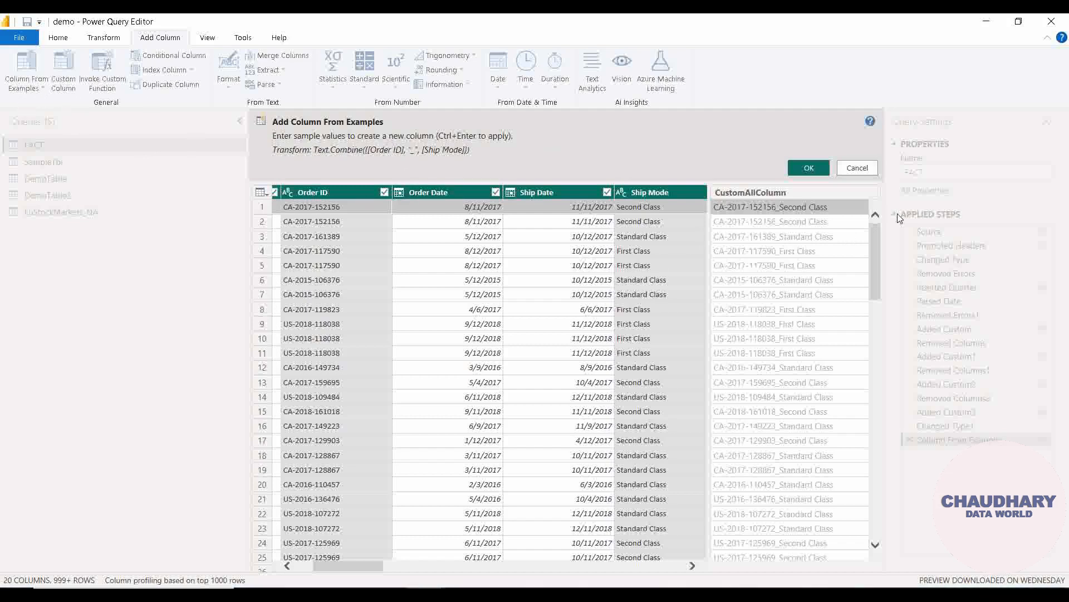
pyautogui.click(809, 167)
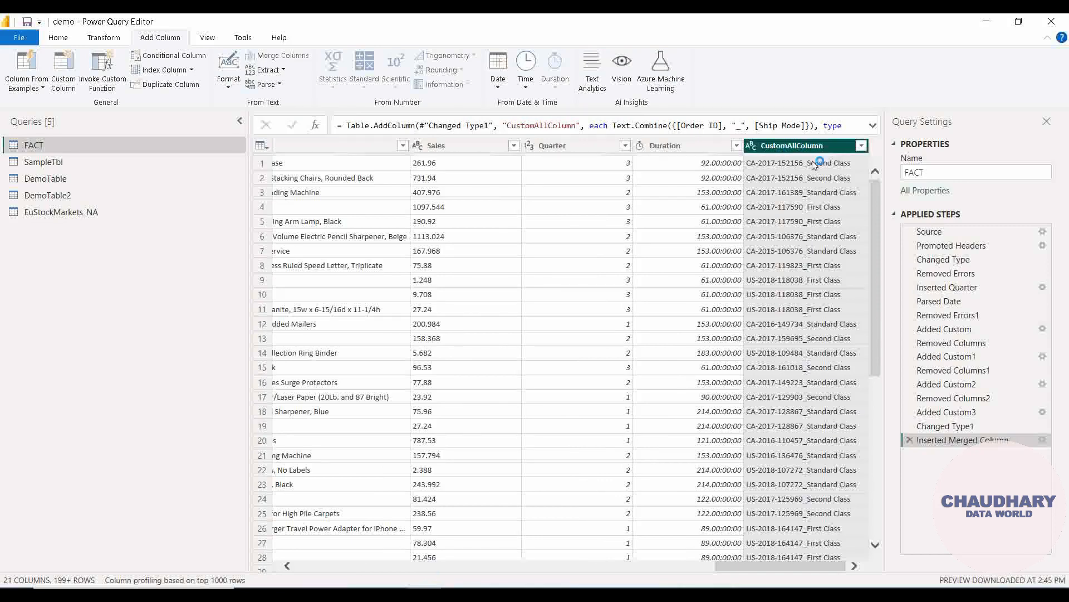
pyautogui.scroll(-12, 824, 349)
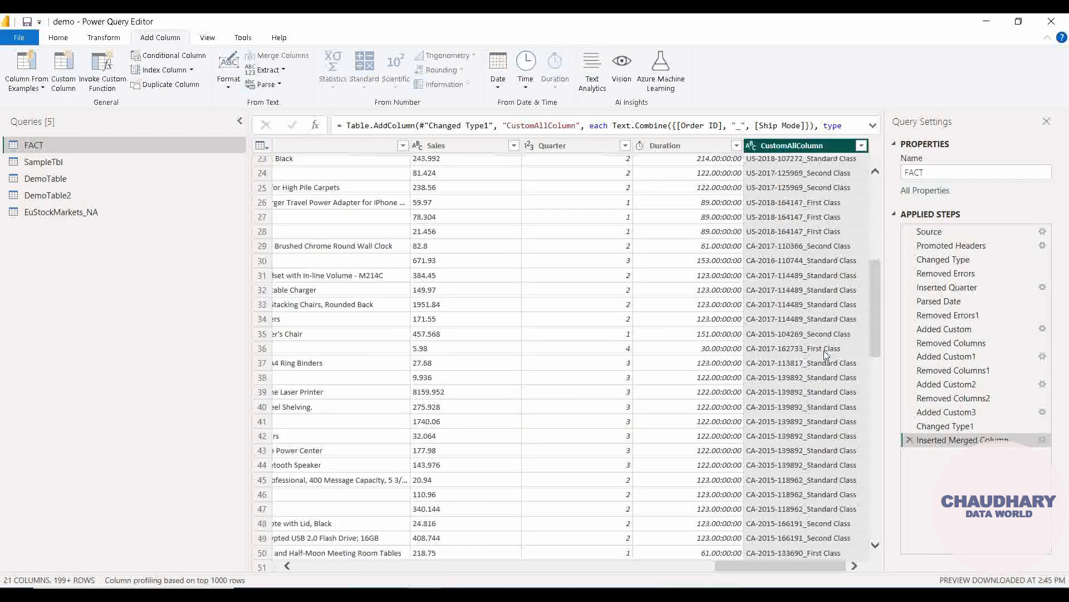
pyautogui.scroll(-5, 826, 361)
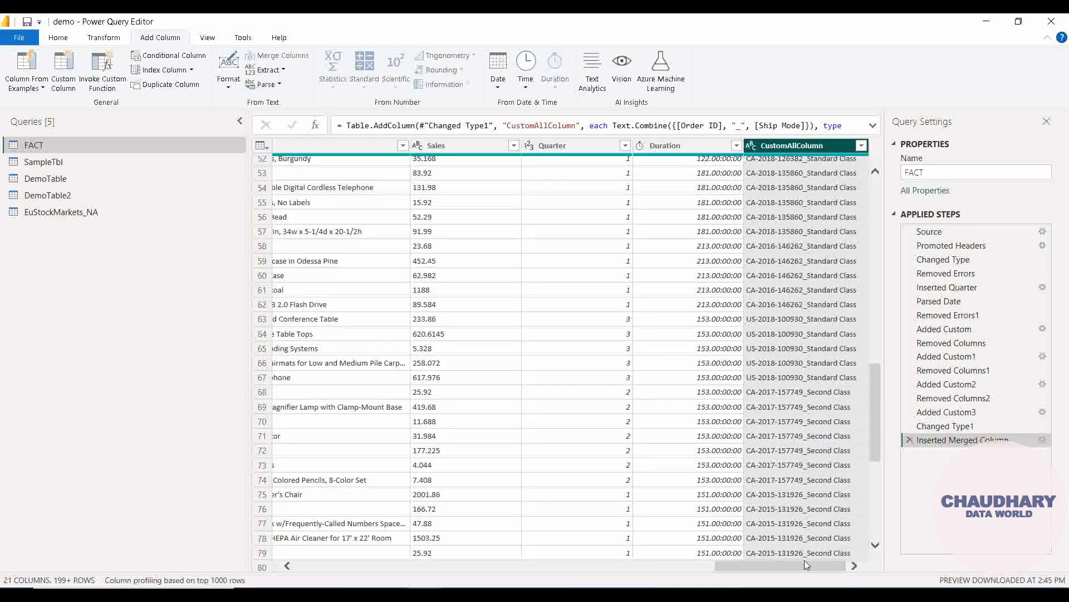
pyautogui.moveTo(797, 566); pyautogui.dragTo(375, 529)
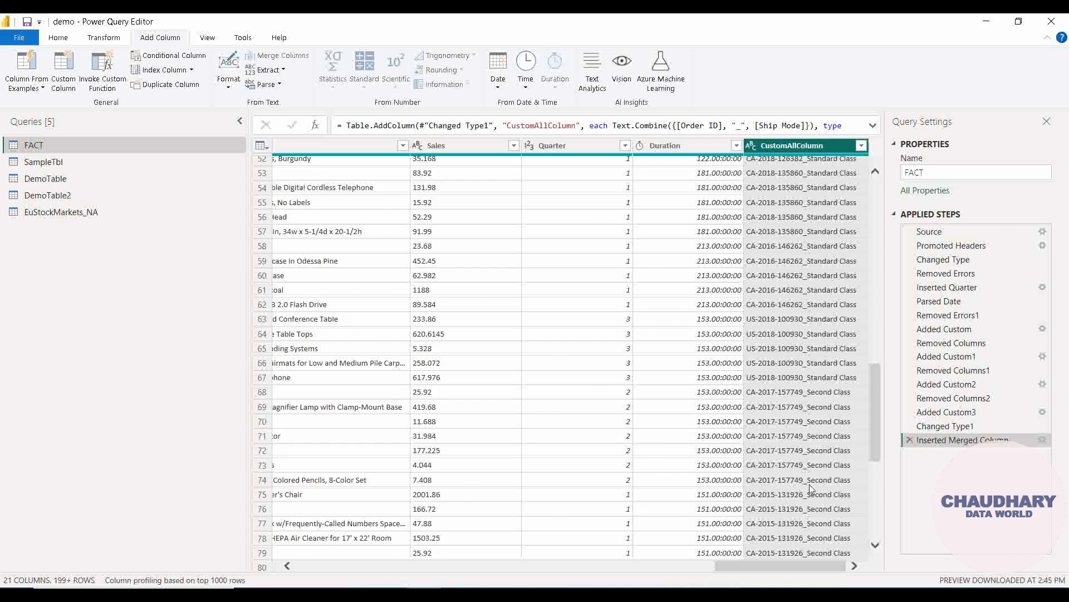
pyautogui.click(25, 89)
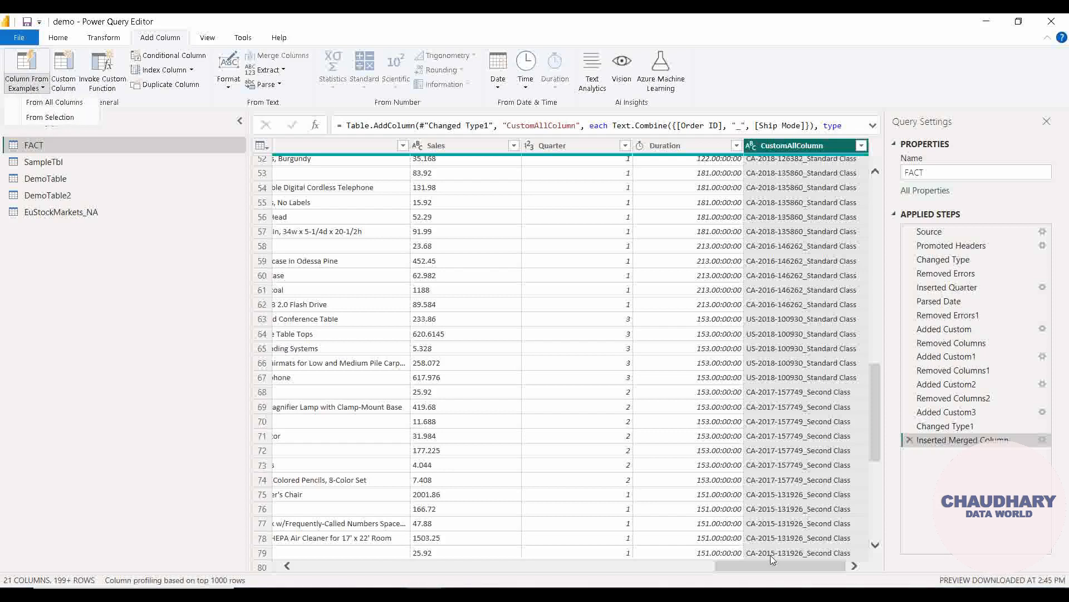
pyautogui.click(776, 568)
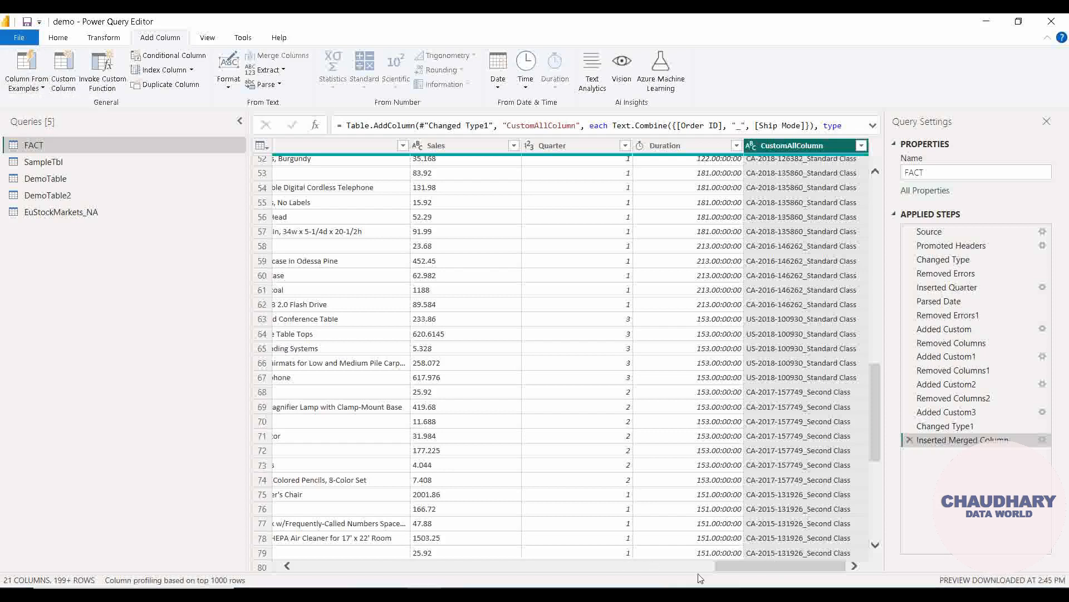
# Step: Select the Customer Name column and start a new column from examples based on that selection only
pyautogui.moveTo(724, 564); pyautogui.dragTo(298, 552)
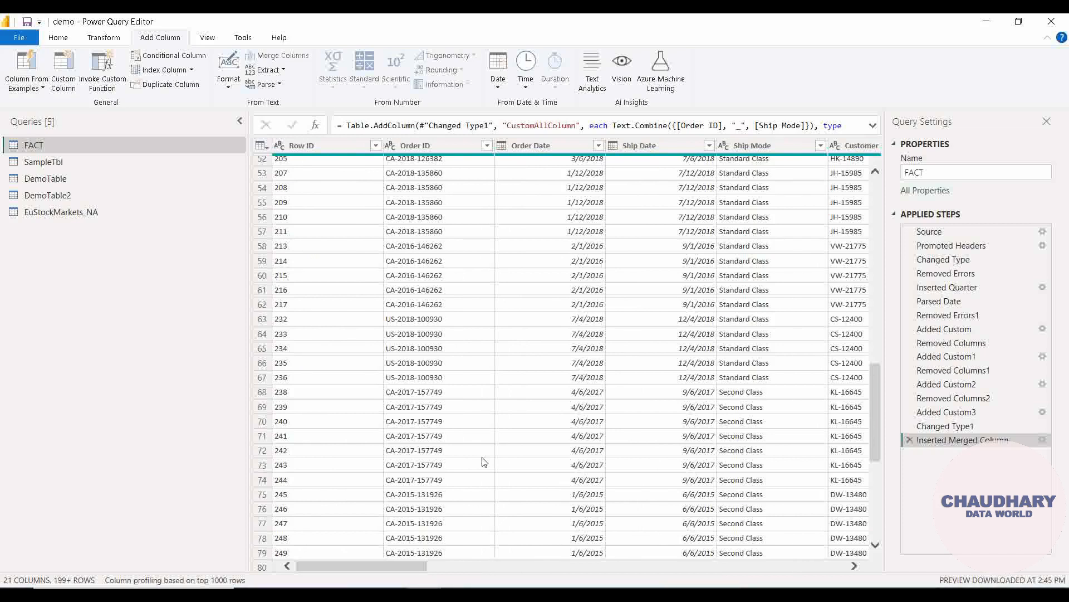
pyautogui.click(304, 147)
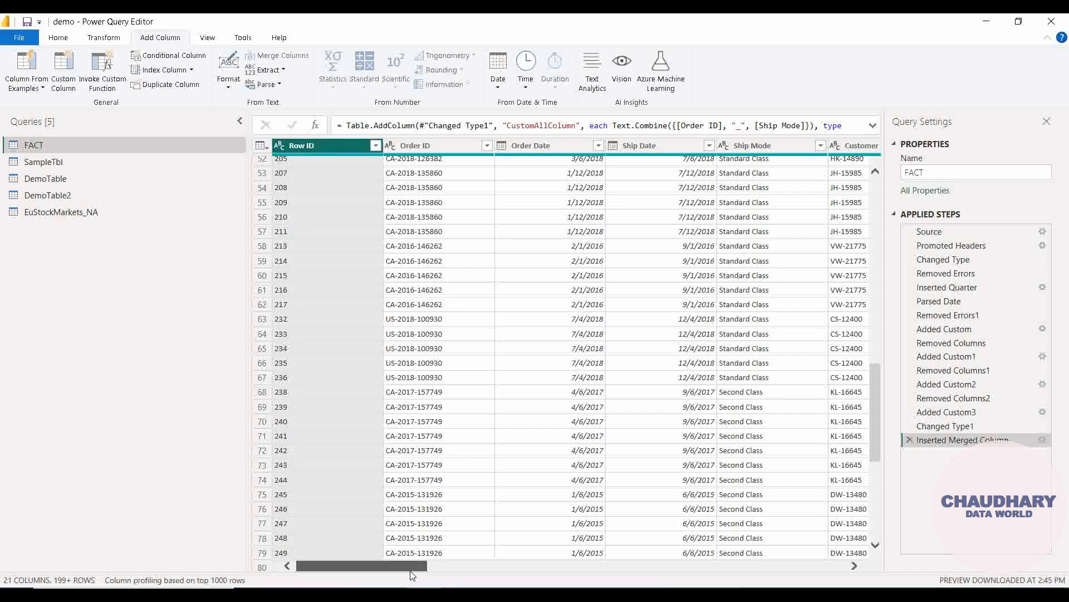
pyautogui.moveTo(410, 570); pyautogui.dragTo(503, 552)
pyautogui.click(574, 147)
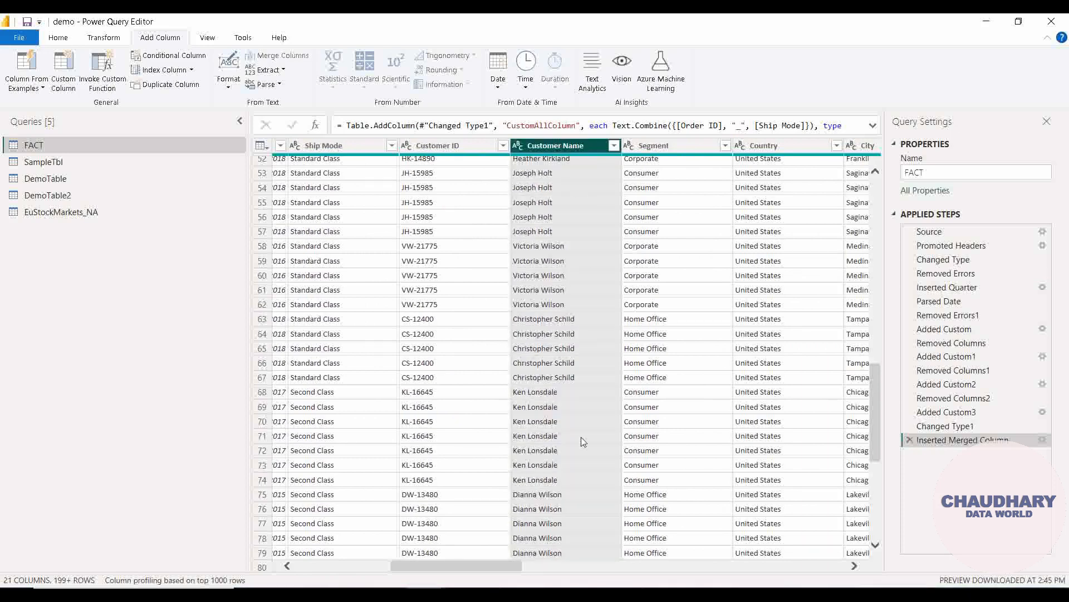
pyautogui.scroll(10, 584, 444)
pyautogui.scroll(5, 584, 444)
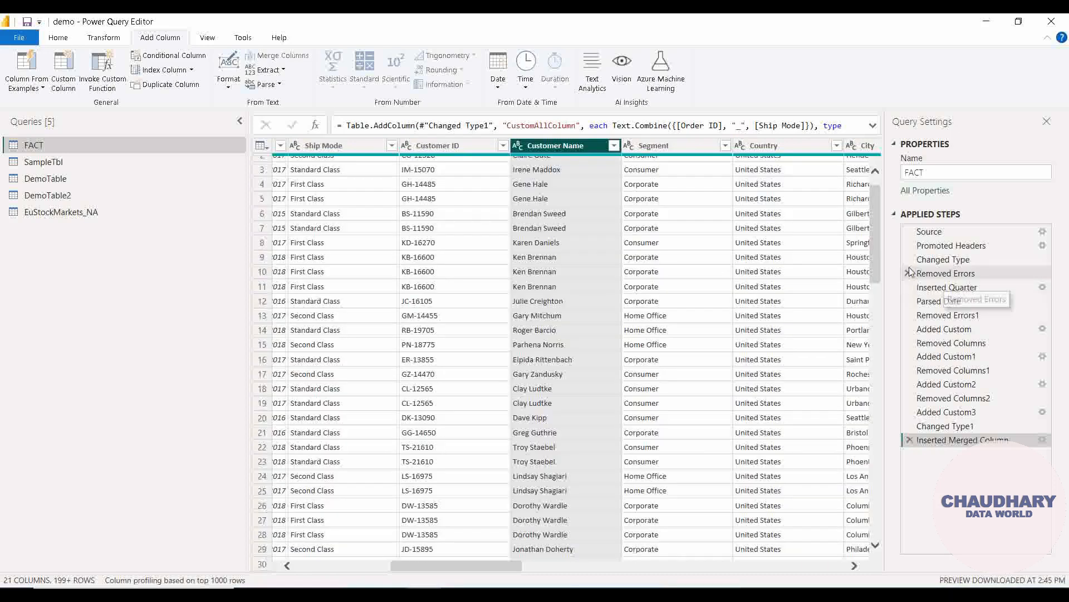
pyautogui.moveTo(874, 248); pyautogui.dragTo(872, 225)
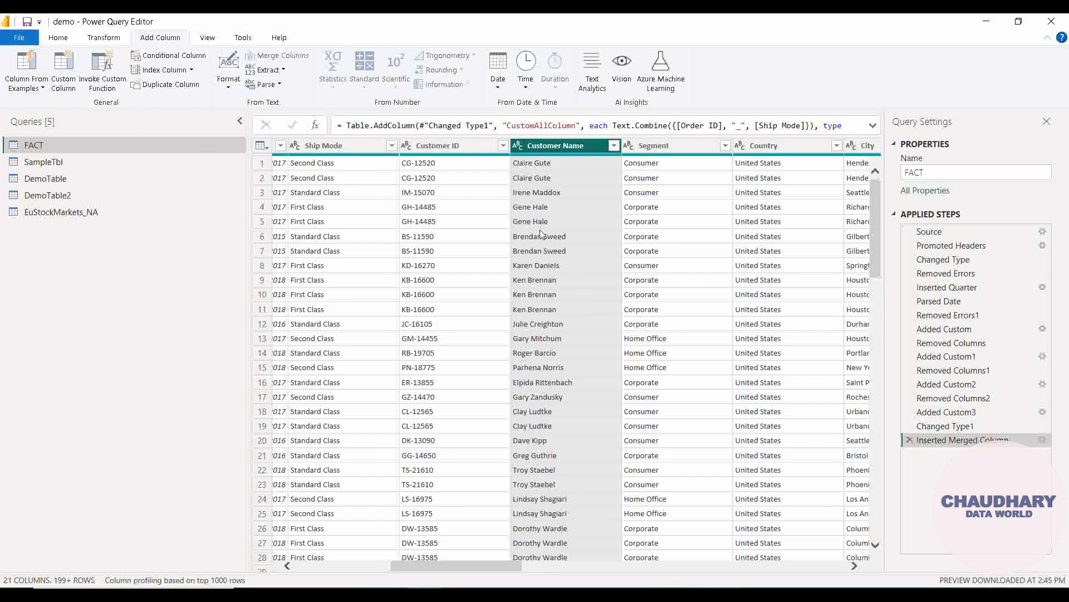
pyautogui.click(27, 85)
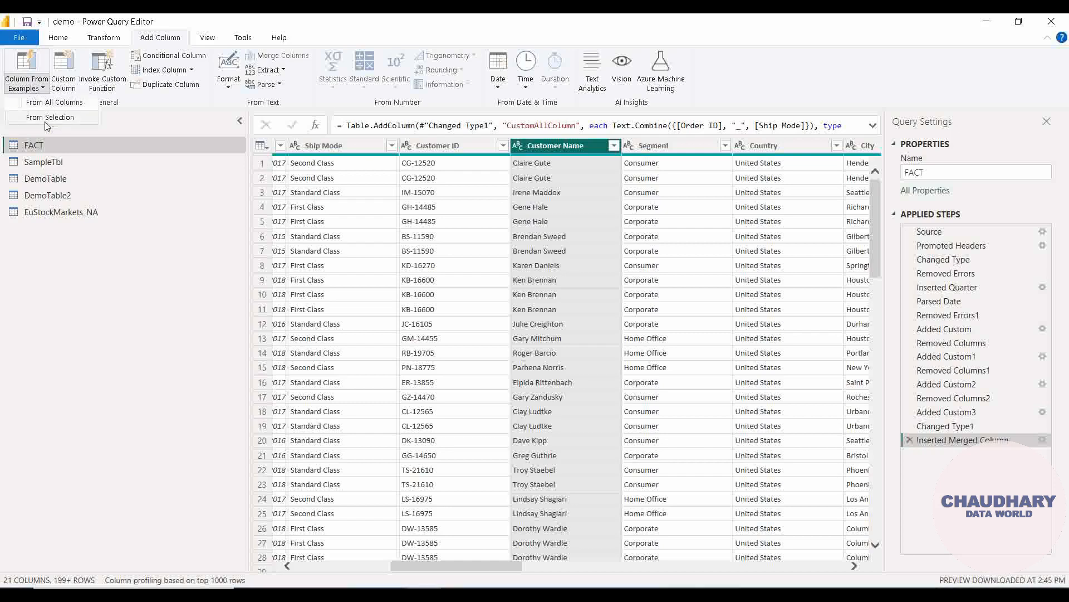
pyautogui.click(46, 120)
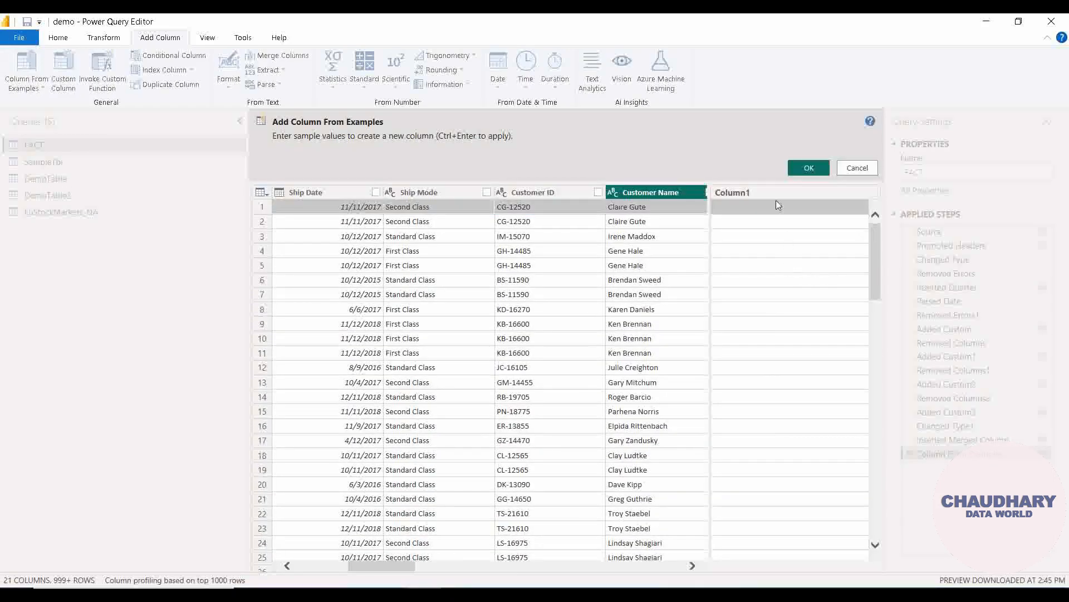
# Step: Name the new example-based column First Name and open its first-row cell for an example value
pyautogui.doubleClick(764, 193)
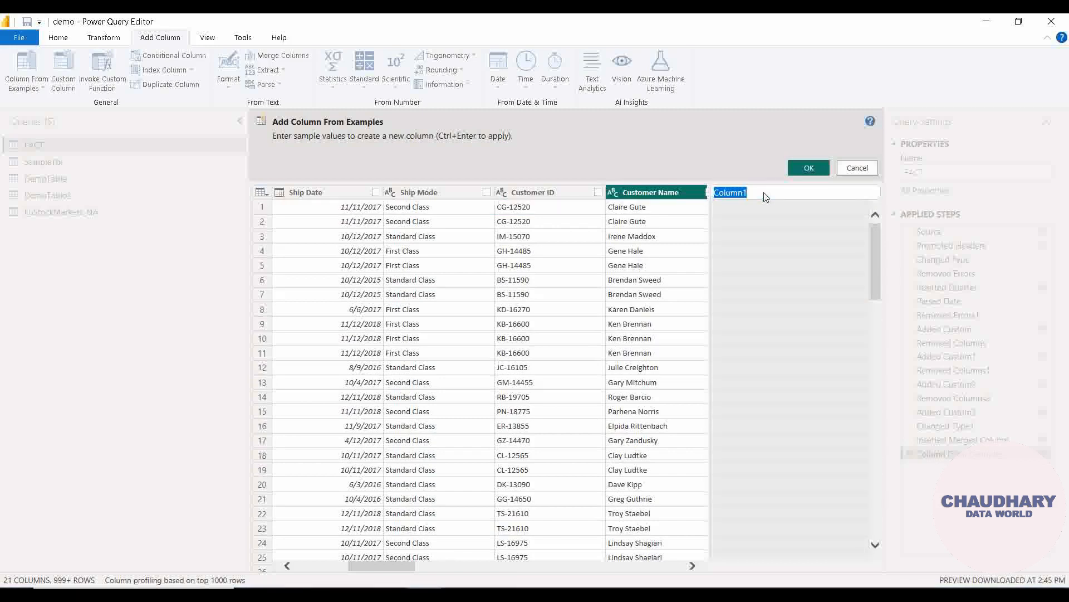
pyautogui.write('First ')
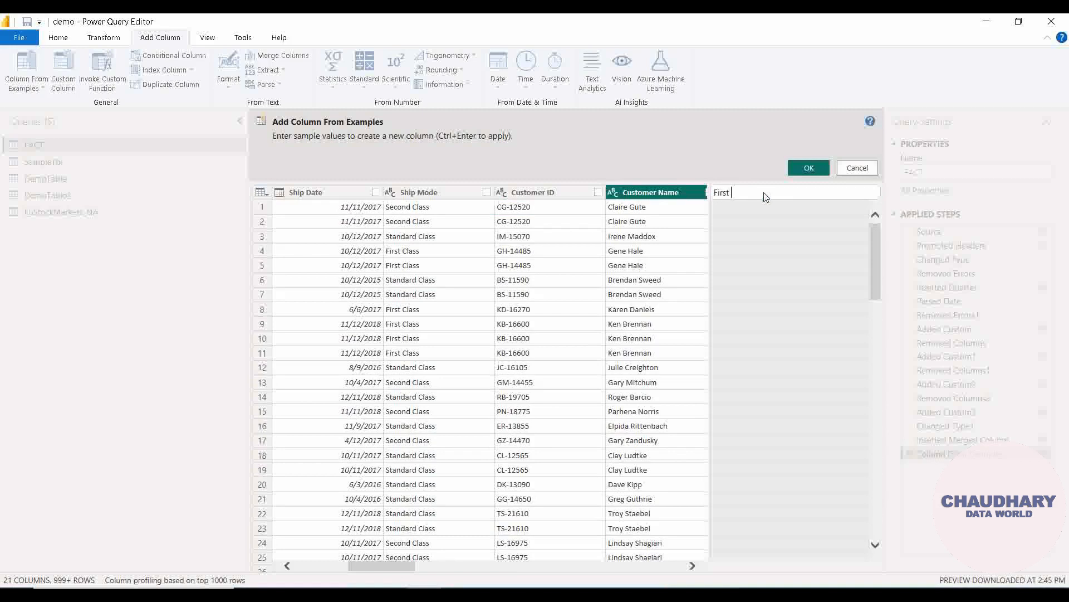
pyautogui.write('Name')
pyautogui.click(754, 211)
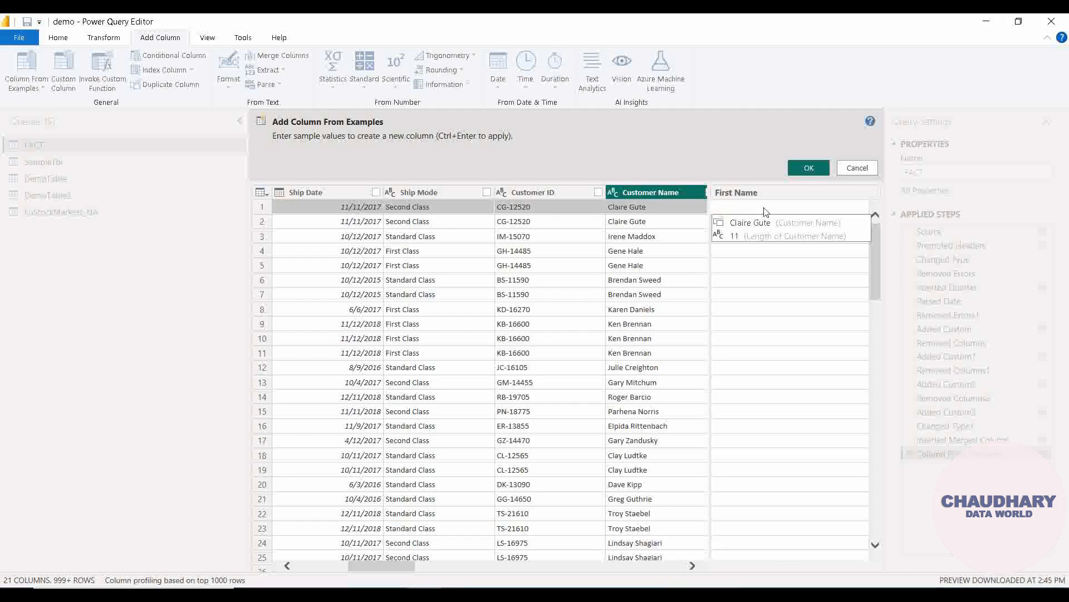
# Step: Enter the customer's first name from Customer Name as the first-row example and add the First Name column to the FACT table
pyautogui.write('Cla')
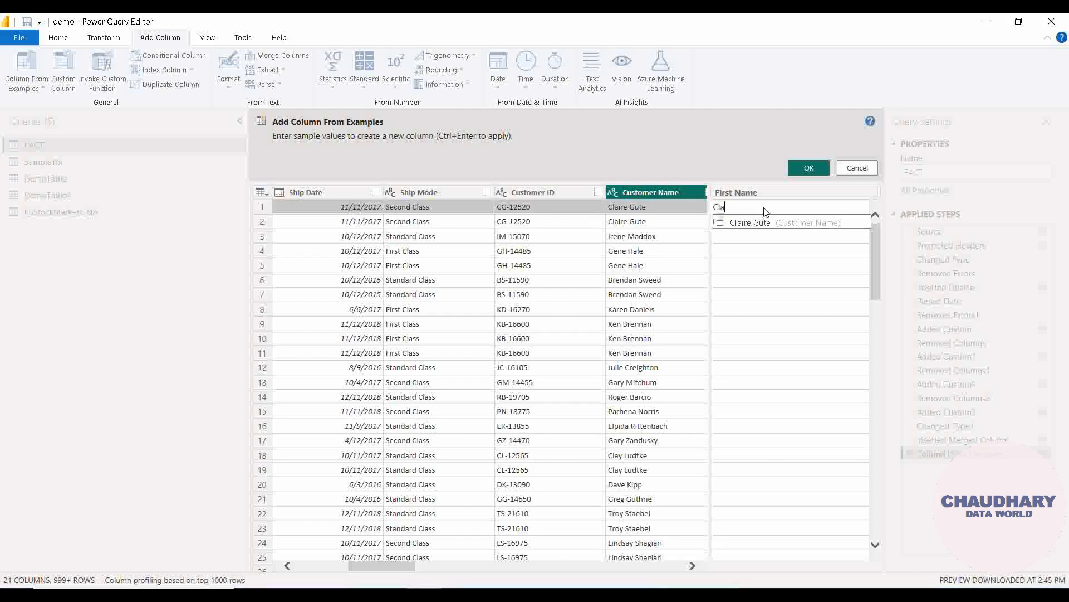
pyautogui.write('ri')
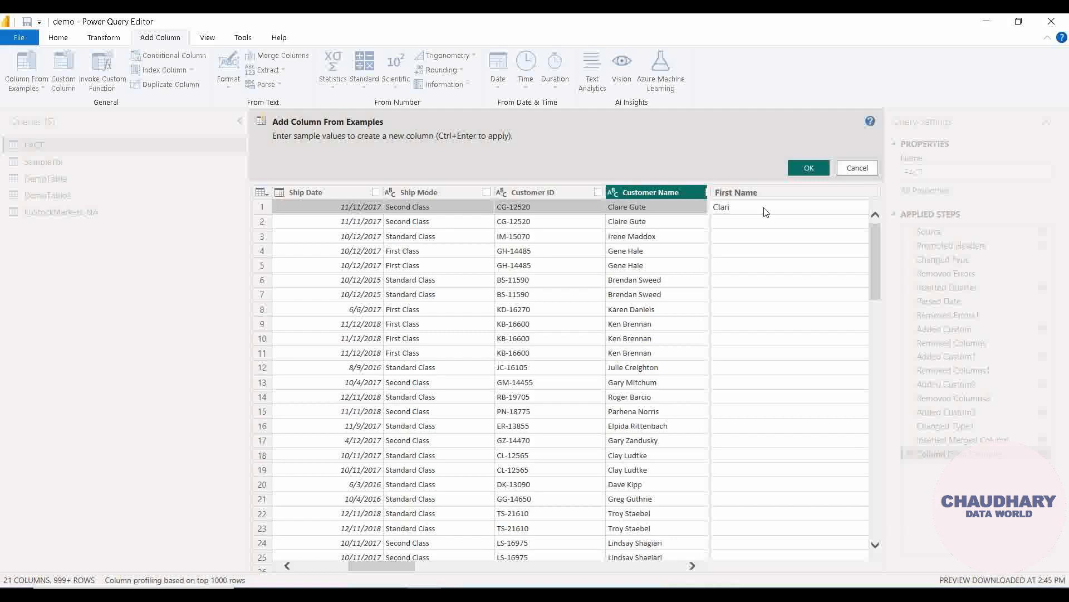
pyautogui.write('re')
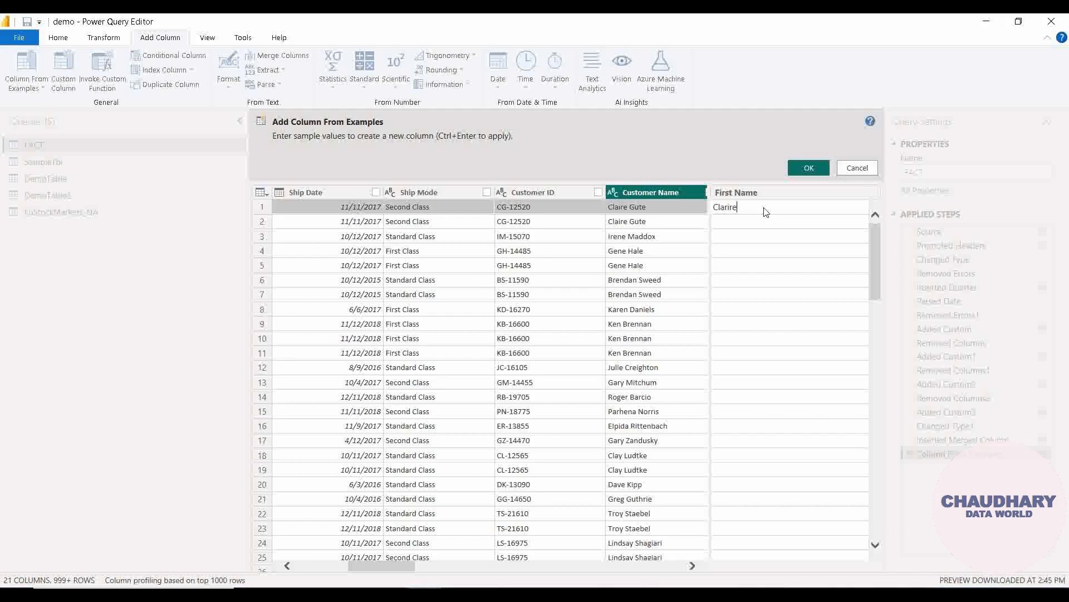
pyautogui.press('BackSpace')
pyautogui.press('BackSpace')
pyautogui.press('BackSpace')
pyautogui.press('BackSpace')
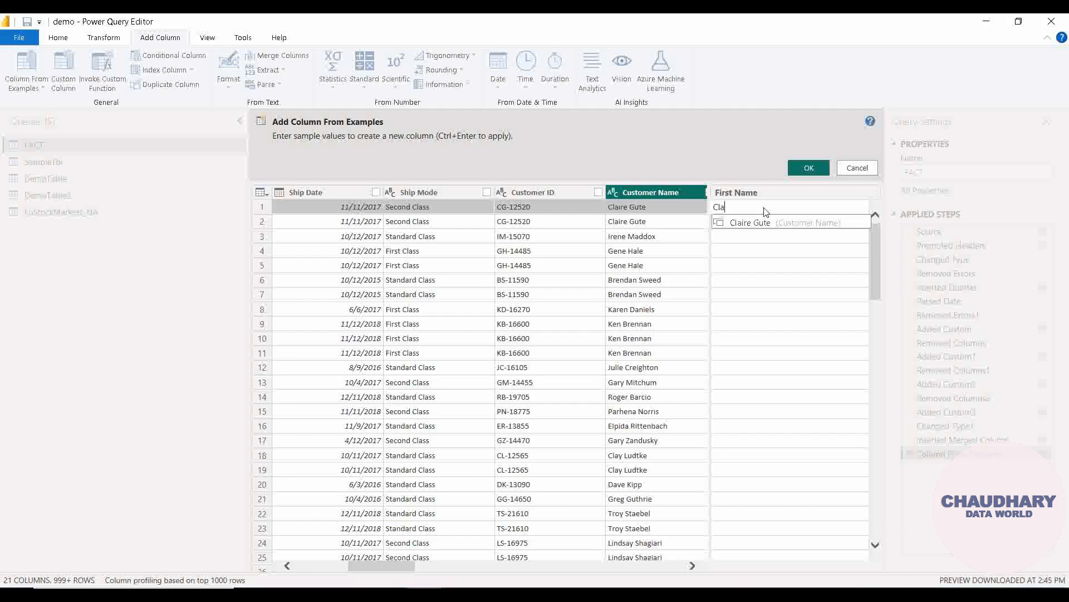
pyautogui.write('ire')
pyautogui.press('Return')
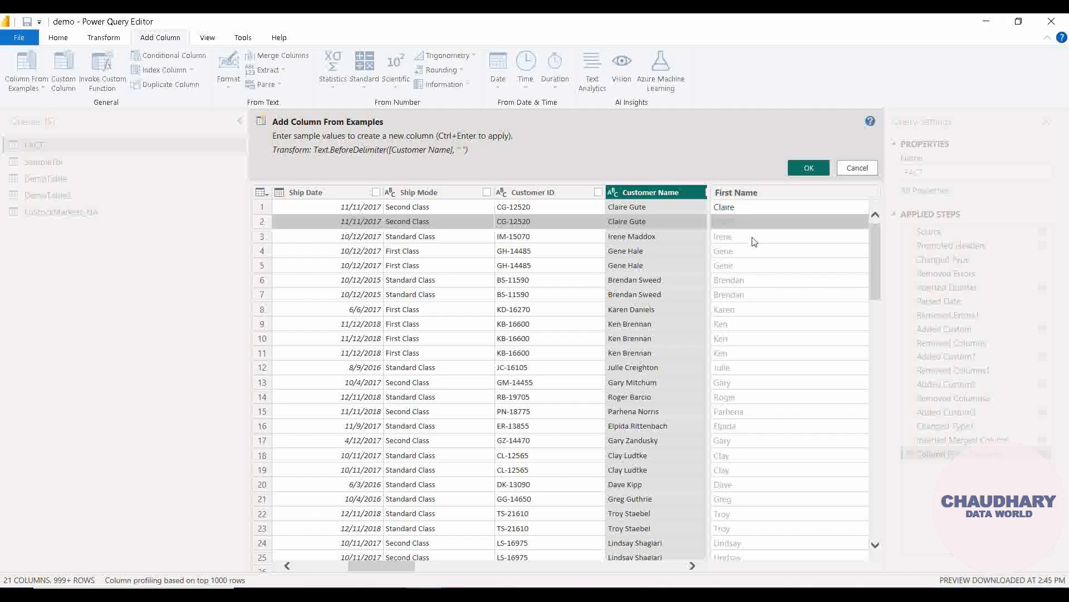
pyautogui.click(809, 168)
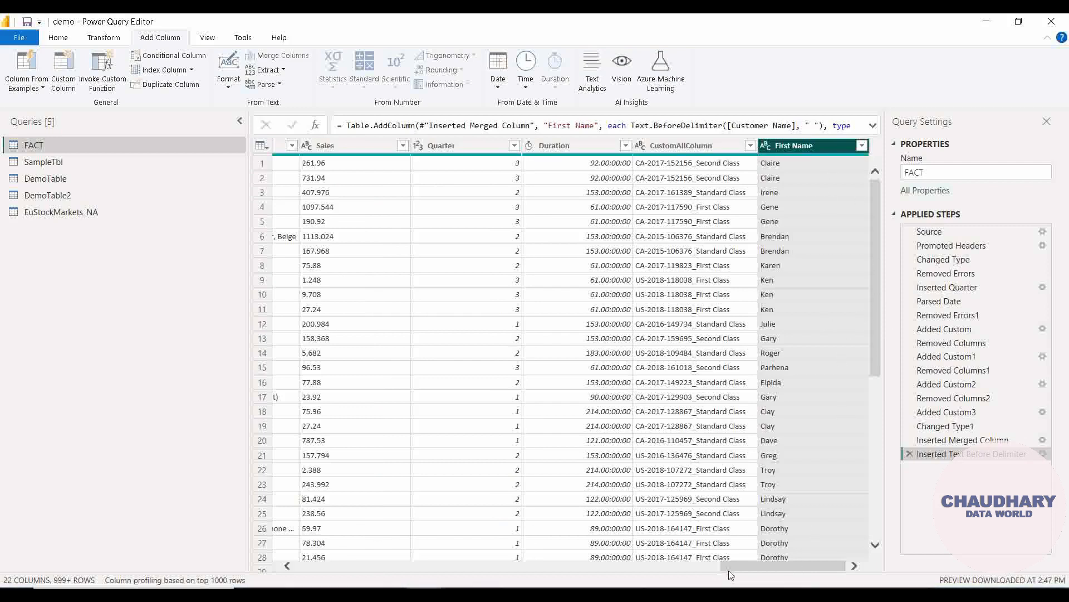
pyautogui.moveTo(727, 566); pyautogui.dragTo(292, 568)
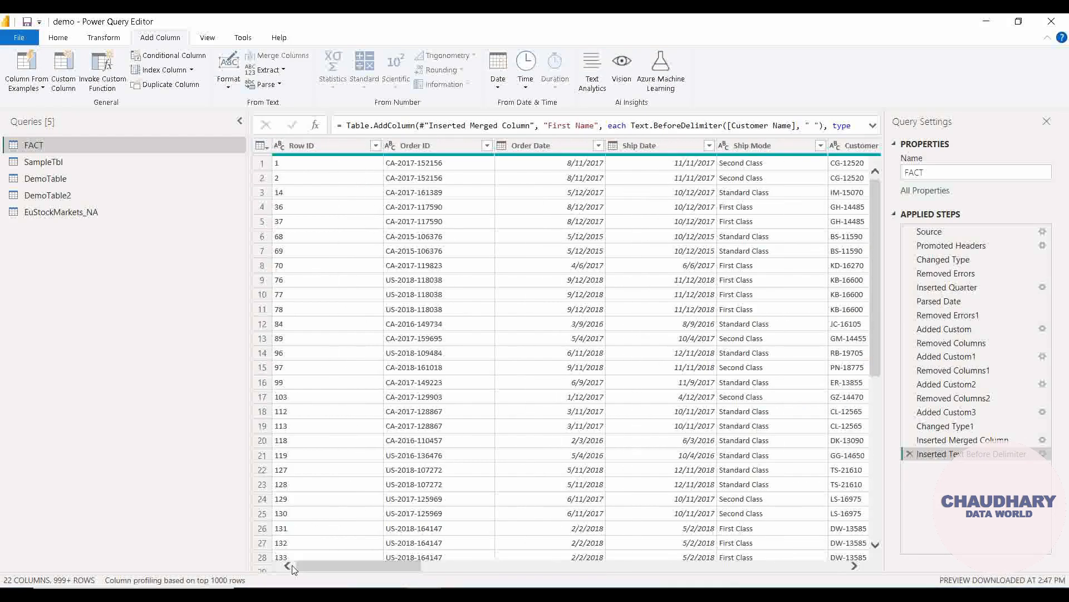